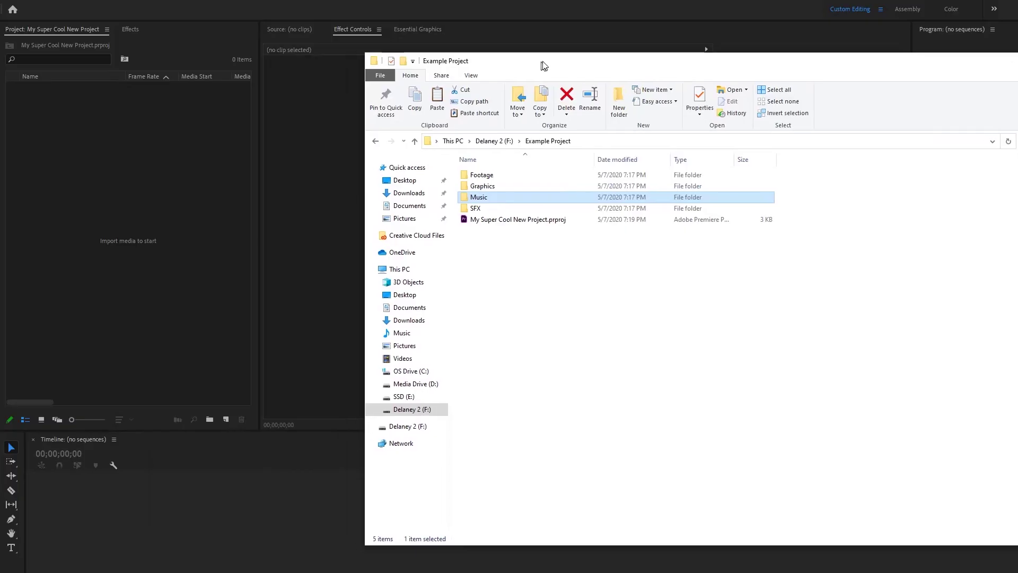
Step: Import the Footage, Graphics, Music and SFX folders from the Example Project folder into the project
drag(543, 66, 557, 70)
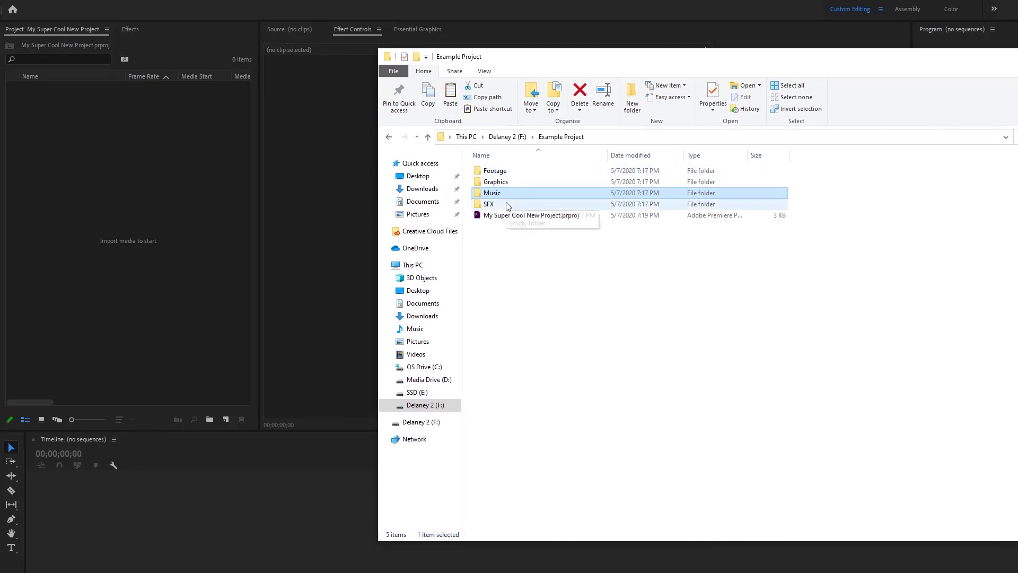
click(489, 204)
shift+click(500, 182)
shift+click(500, 172)
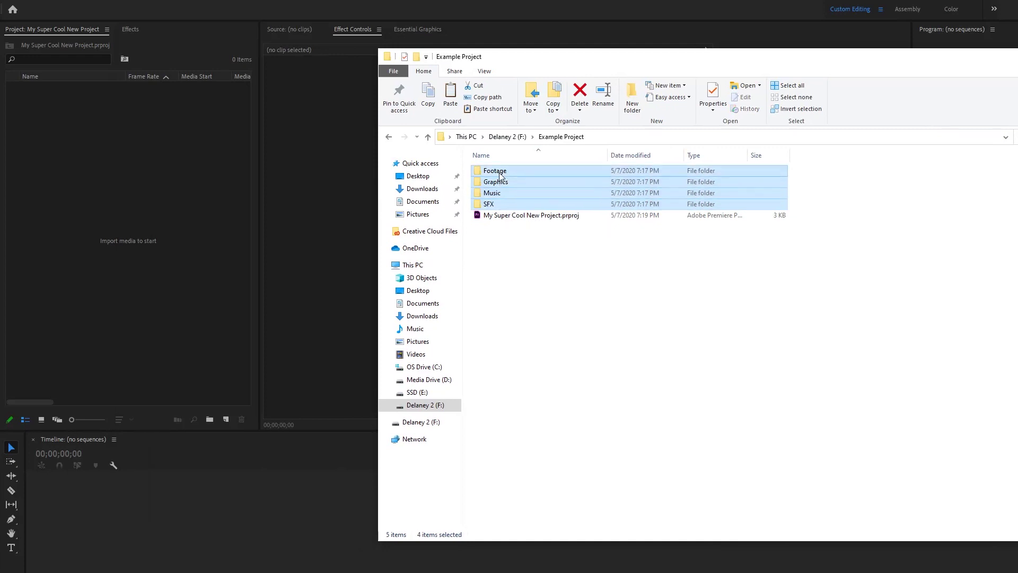
drag(205, 178, 187, 178)
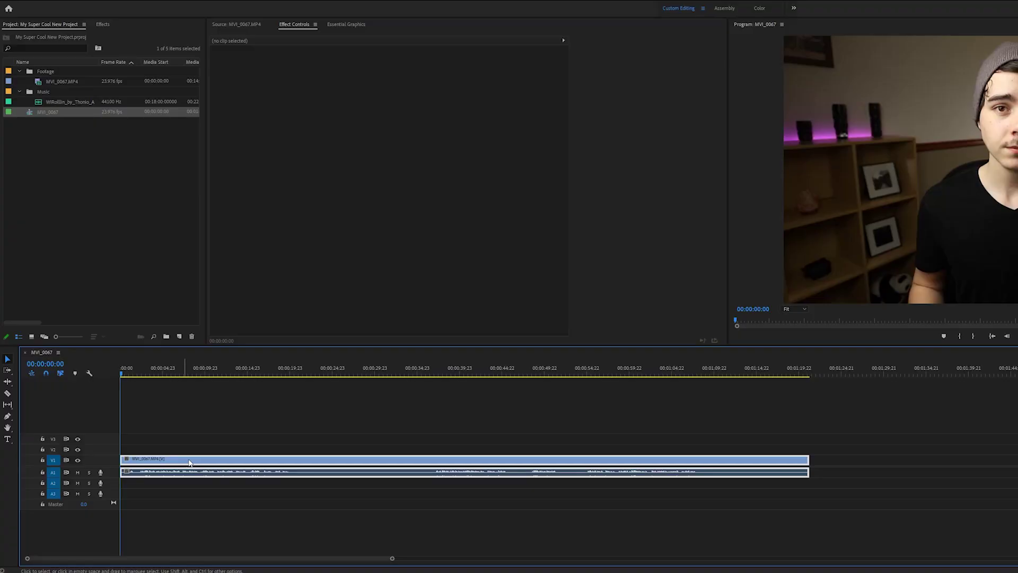
Step: Shift the MVI_0067 clip to start at about 7 seconds in the timeline and cut it near 12 seconds
drag(181, 471, 228, 463)
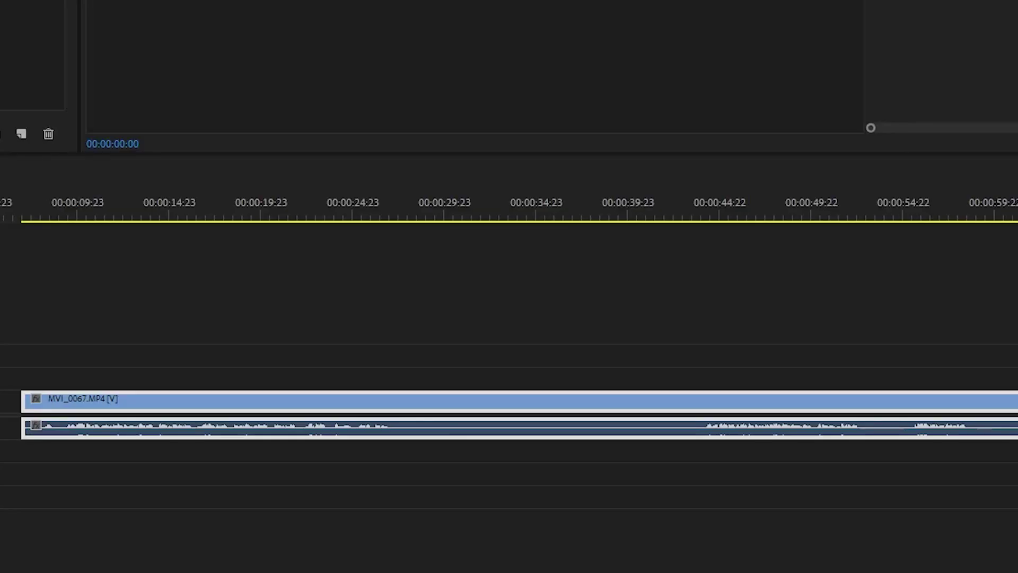
click(114, 404)
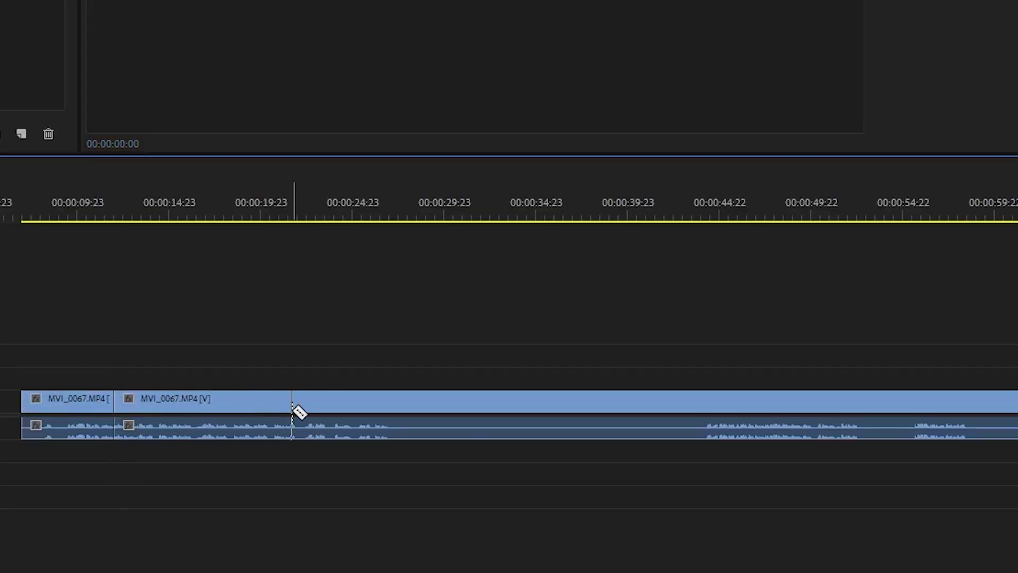
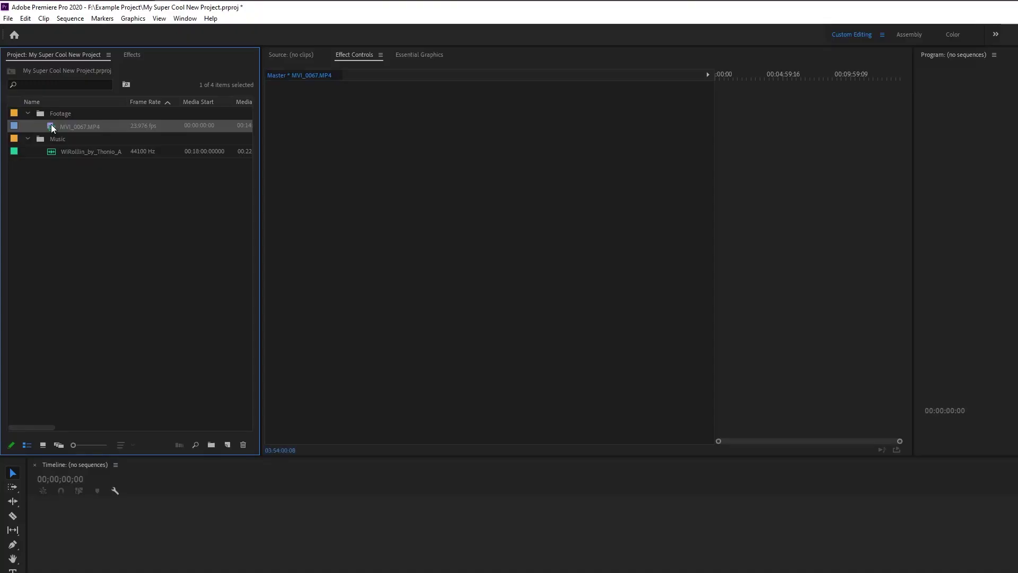
Step: Mark MVI_0067.MP4 from 00:08:17:14 to 00:09:38:19 in the source monitor and insert that range into the timeline
double_click(51, 127)
drag(318, 425, 645, 429)
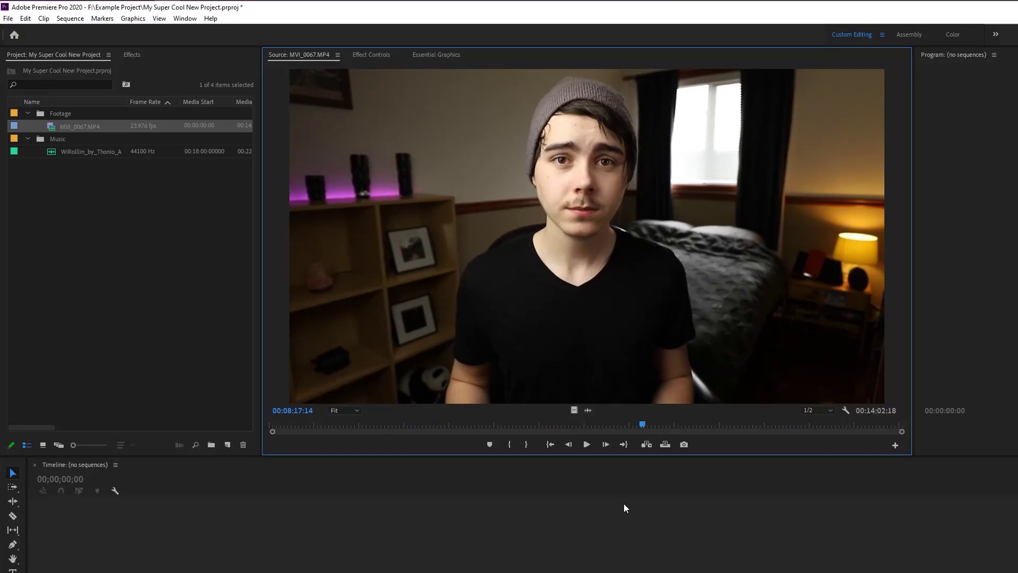
key(i)
drag(643, 424, 704, 424)
key(o)
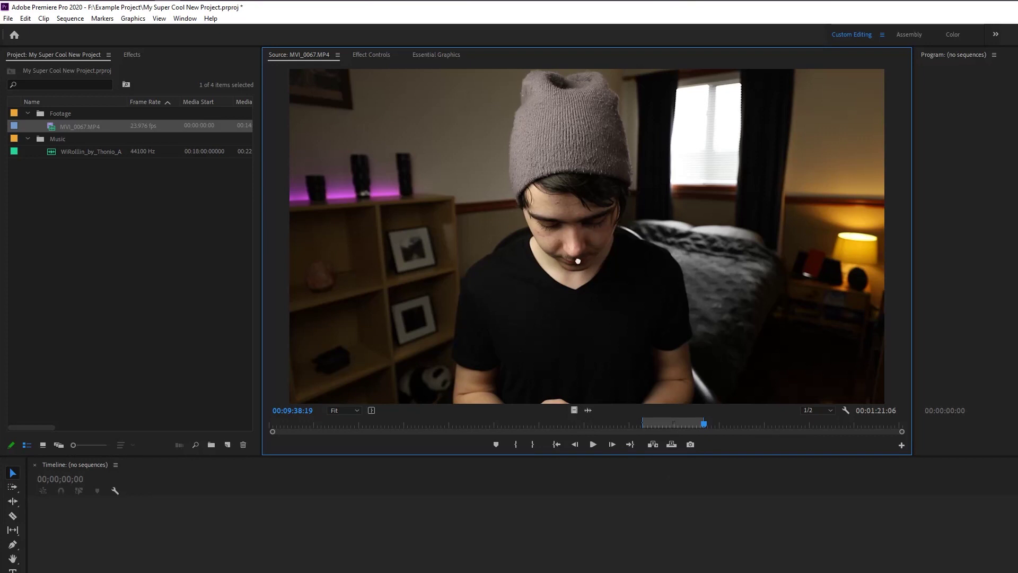
key(comma)
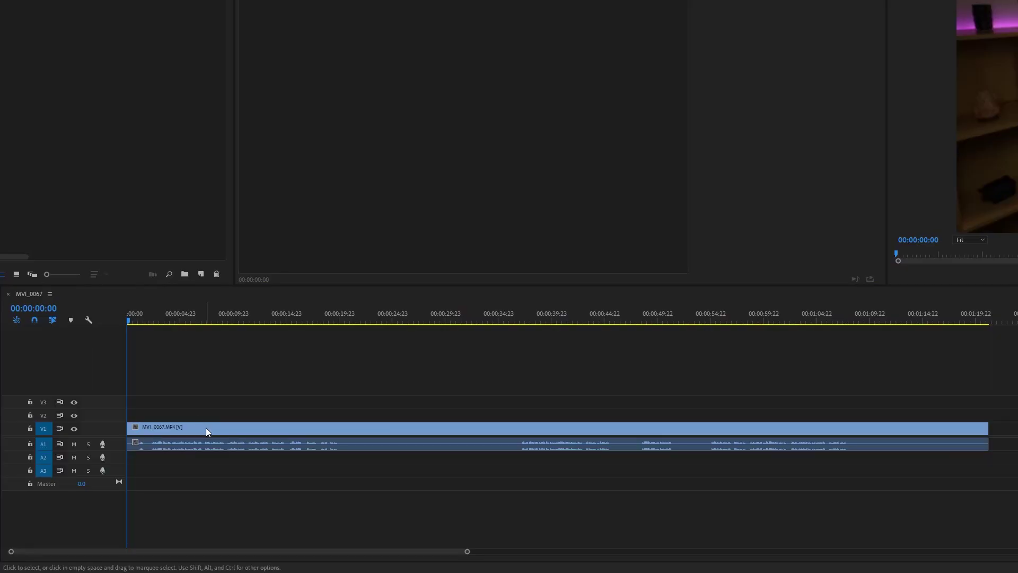
Step: Move the MVI_0067 clip to about 7 seconds and split it with the Razor tool near 12, 22 and 31 seconds
drag(205, 428, 275, 429)
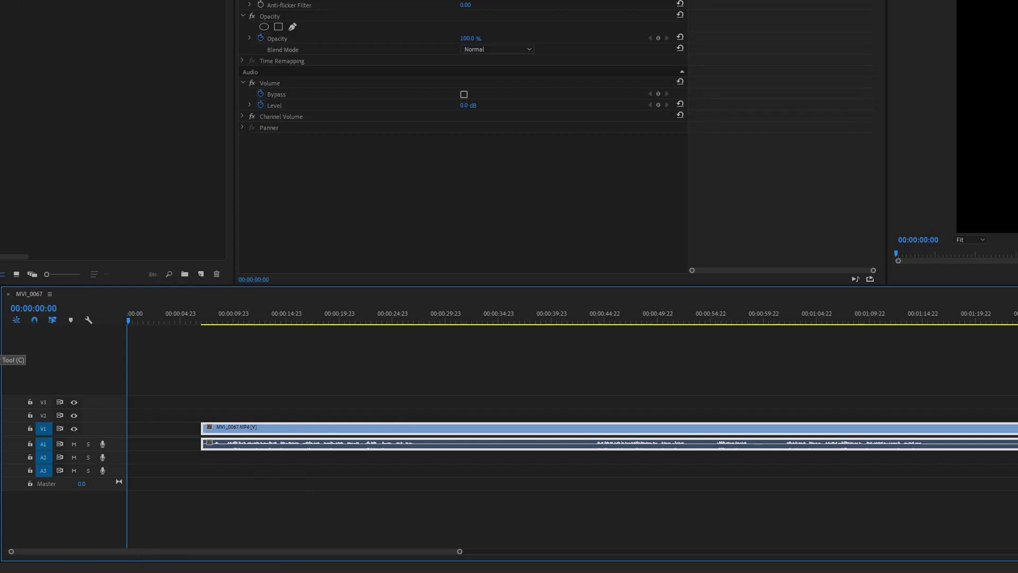
click(255, 429)
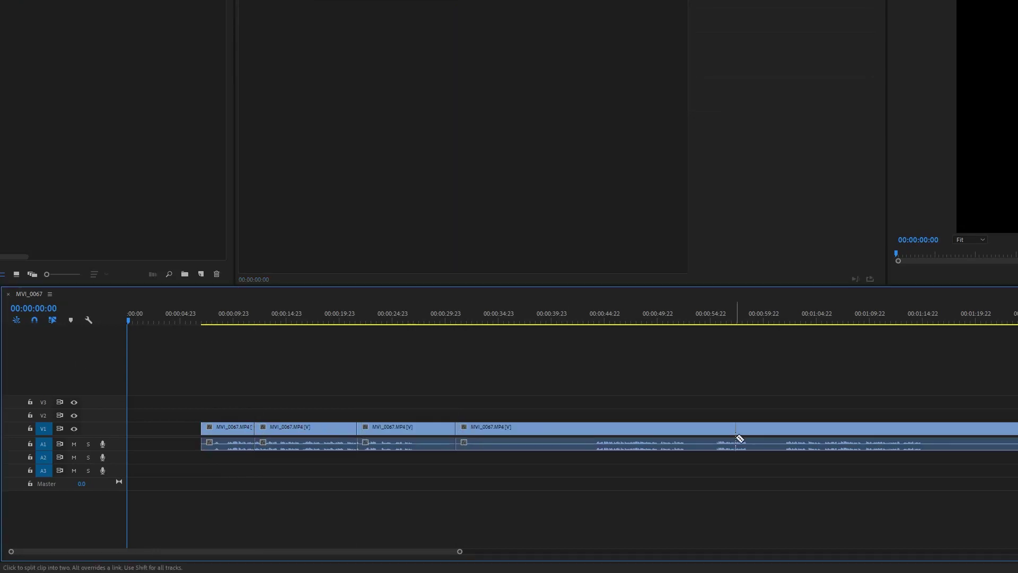
Step: Delete the segment starting at about 31 seconds and move the last segment back to close the gap
key(v)
click(511, 426)
key(Delete)
drag(624, 432, 492, 428)
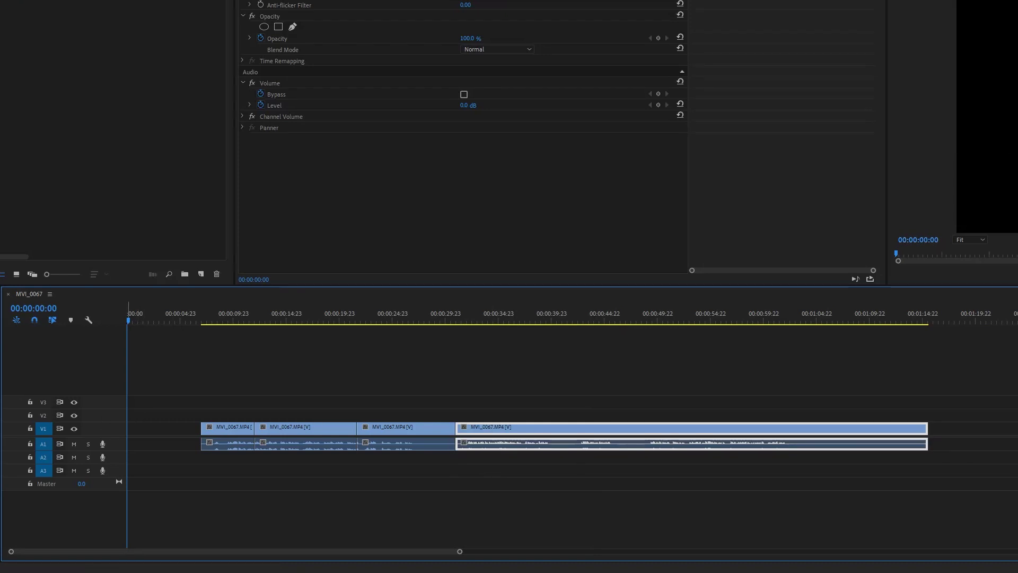
Step: Expand track V1 and move the segment from 00:00:21:17 to 00:00:30:23 onto the second video and audio tracks
double_click(98, 426)
scroll(530, 424, right, 2)
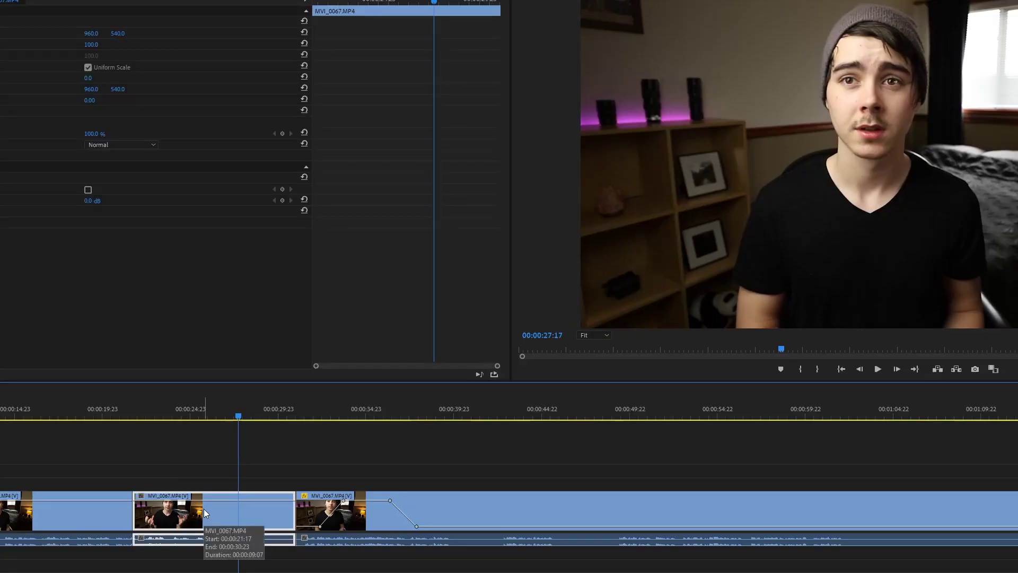
drag(246, 543, 246, 556)
drag(303, 511, 140, 511)
Step: With the playhead at 00:00:21:17, set the segment's Scale to 29 and its Position to about 313, 522
click(136, 419)
click(169, 484)
key(Down)
key(Up)
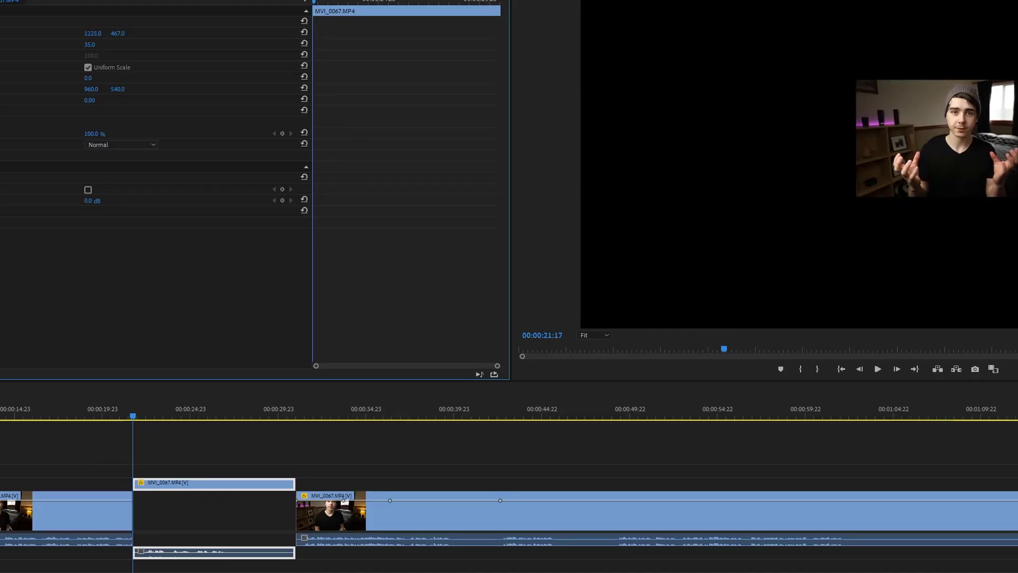
mouse_move(88, 48)
mouse_down()
mouse_move(139, 45)
mouse_move(101, 45)
mouse_up()
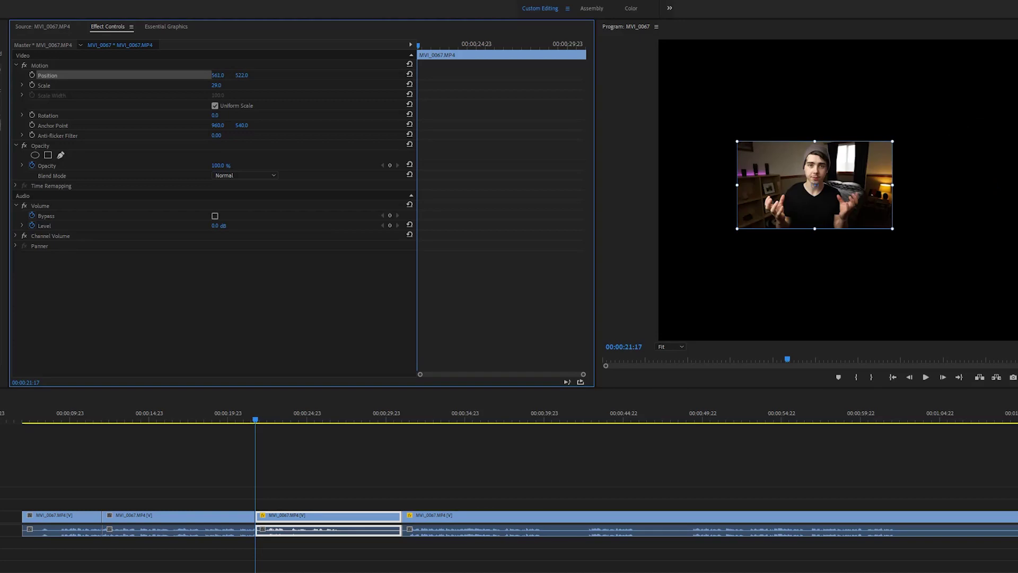
drag(218, 75, 91, 74)
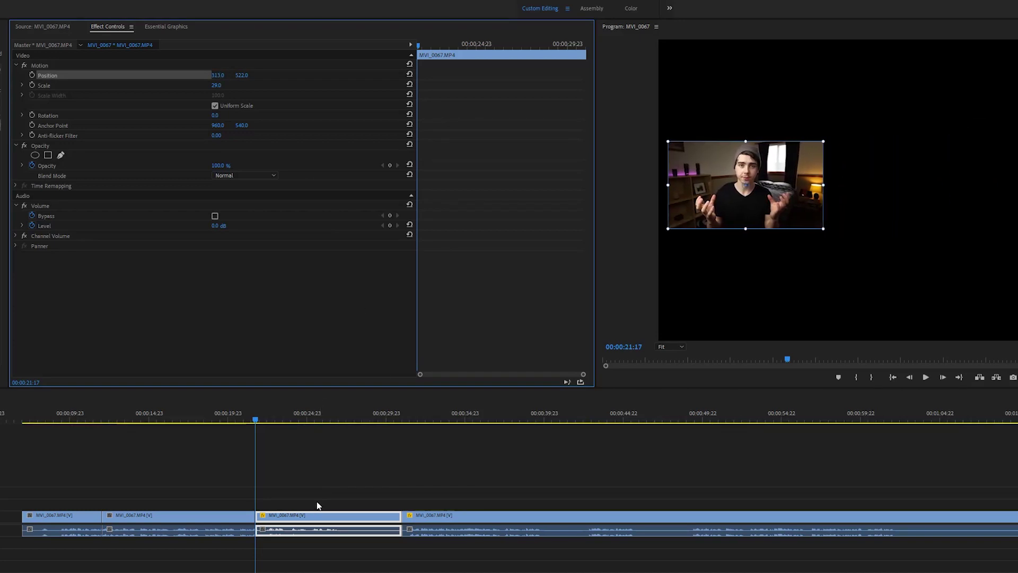
Step: Keyframe the segment's Position from 300, 522 at 00:00:21:17 to 1614, 522 at 00:00:25:06
click(32, 76)
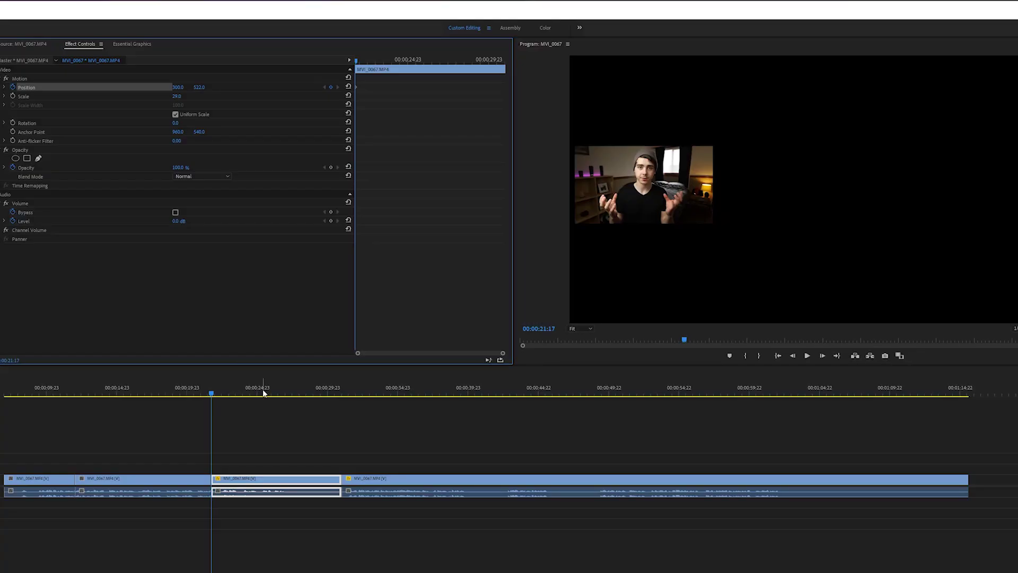
click(261, 392)
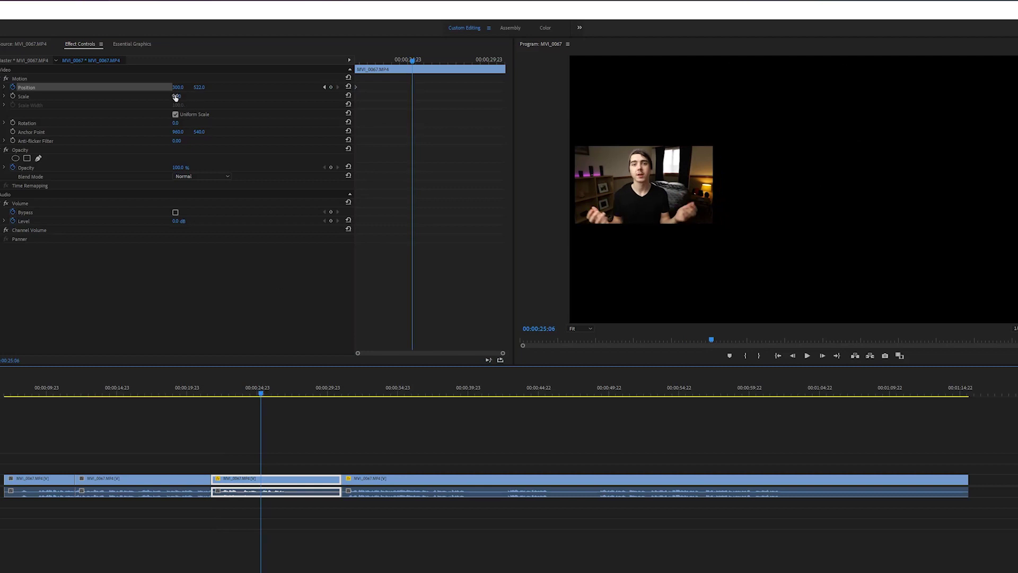
drag(177, 91, 307, 91)
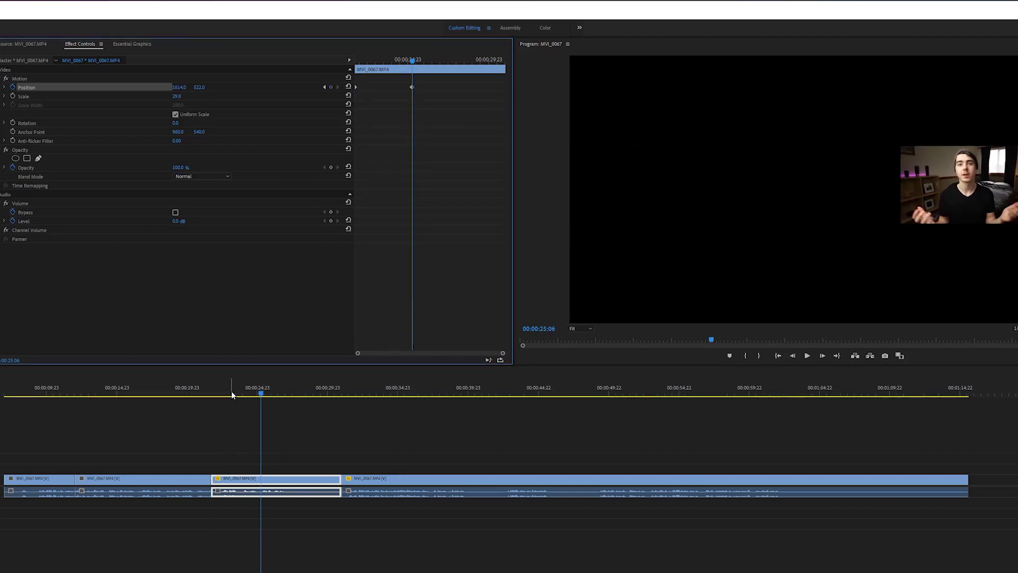
Step: Play back the position animation from the start of the segment
key(Down)
key(Up)
key(Up)
key(Down)
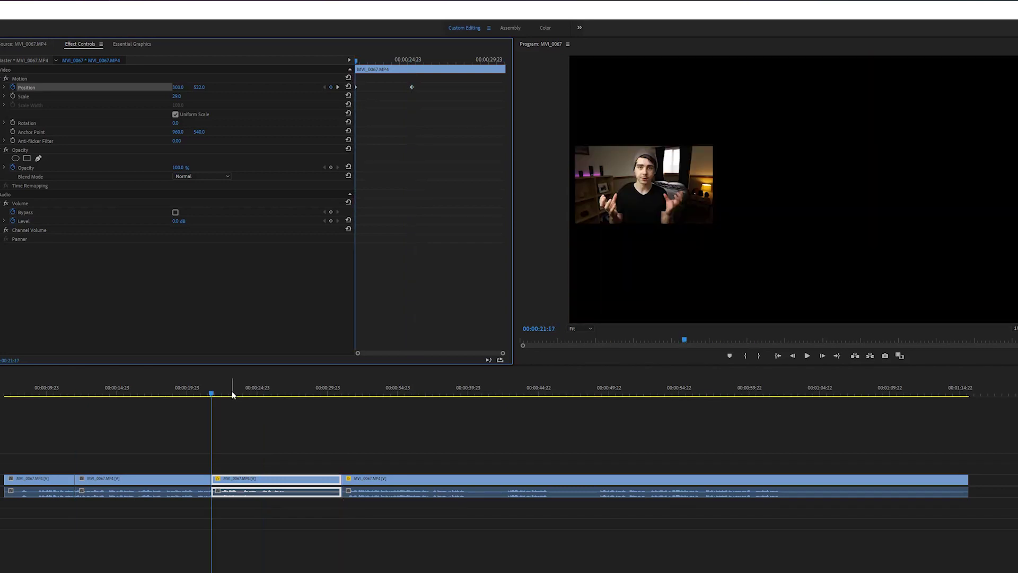
key(space)
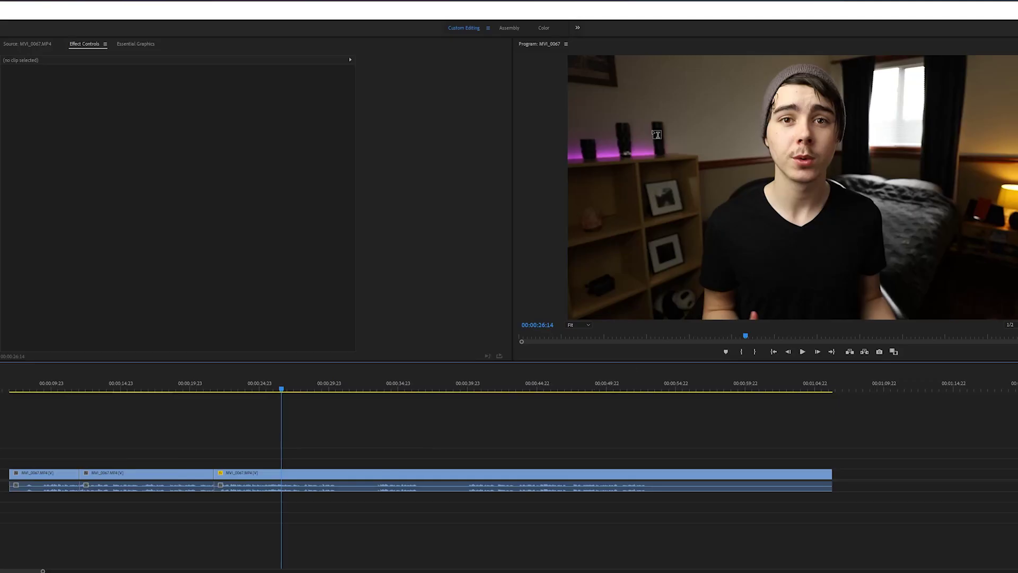
Step: Add a text layer reading "This is some text" over the video at 00:00:26:14
click(653, 131)
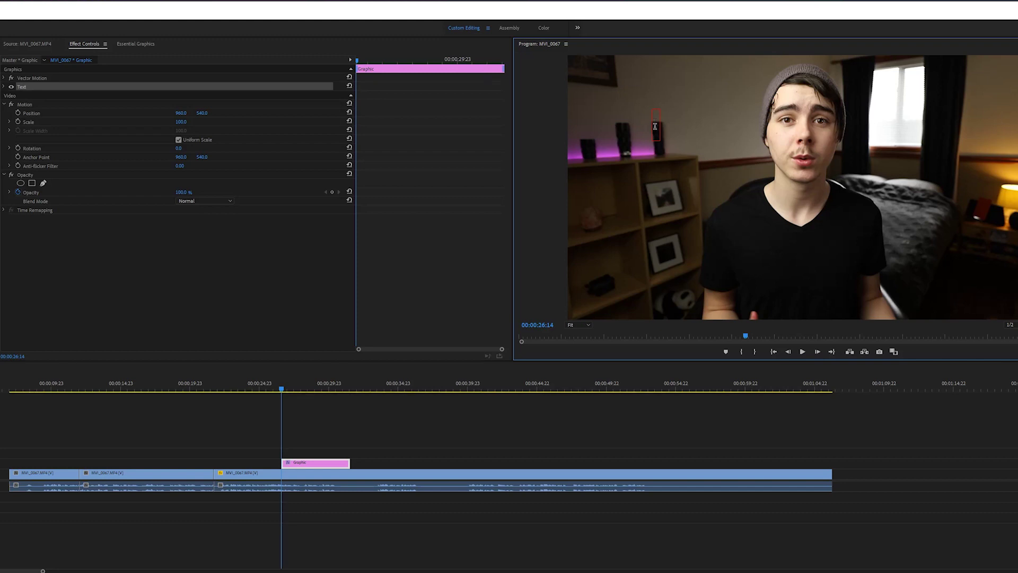
text(This is some text)
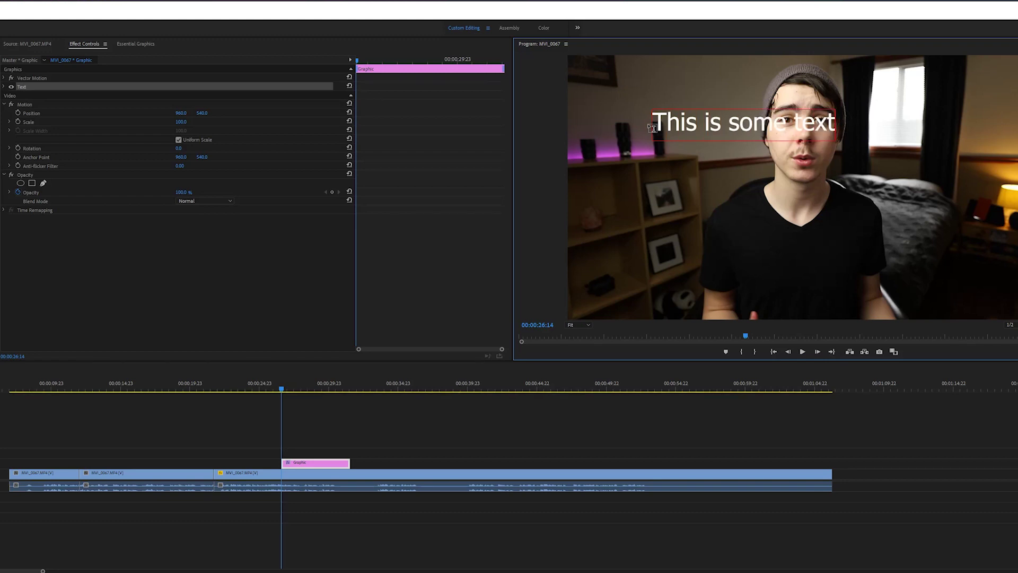
click(479, 428)
Step: Select the text graphic in the timeline and set its source text font to Impact
click(316, 463)
click(4, 86)
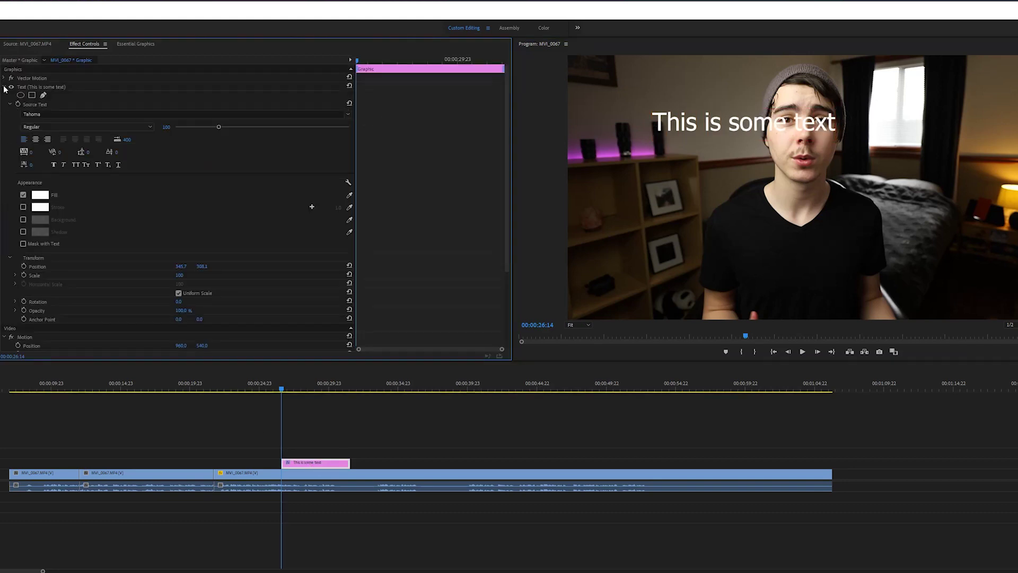
click(59, 115)
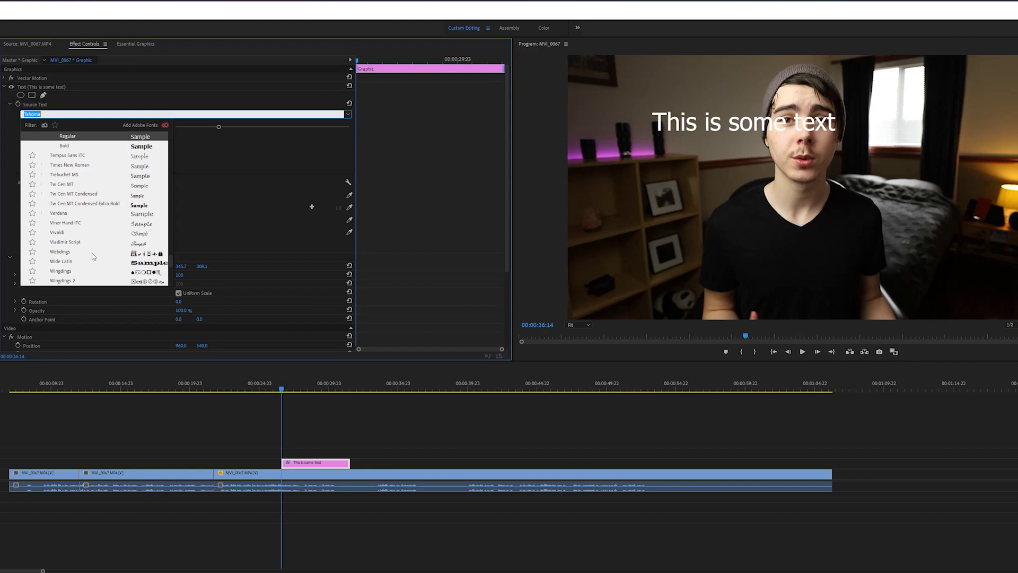
key(Escape)
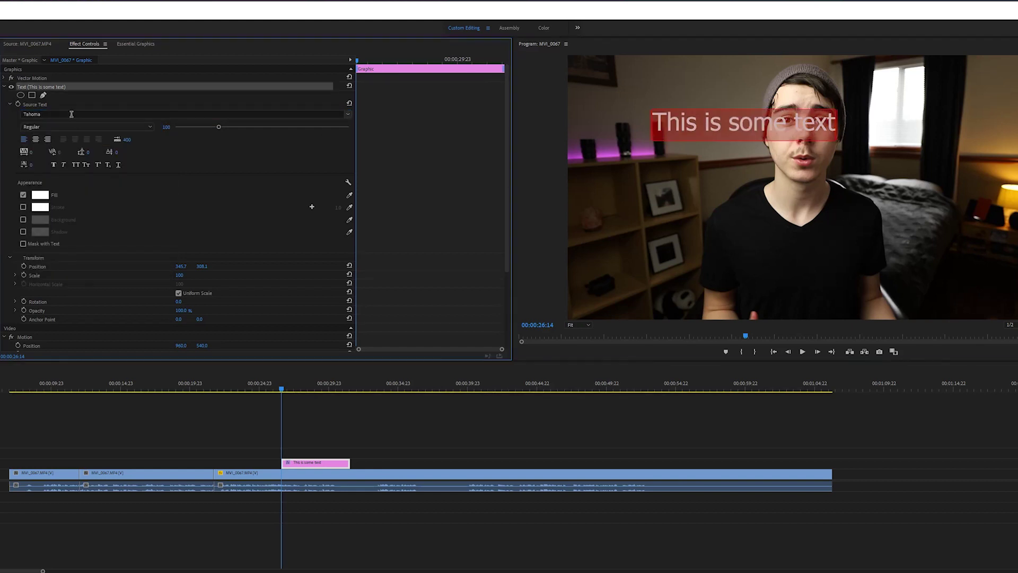
click(72, 114)
scroll(102, 231, down, 5)
scroll(89, 239, up, 5)
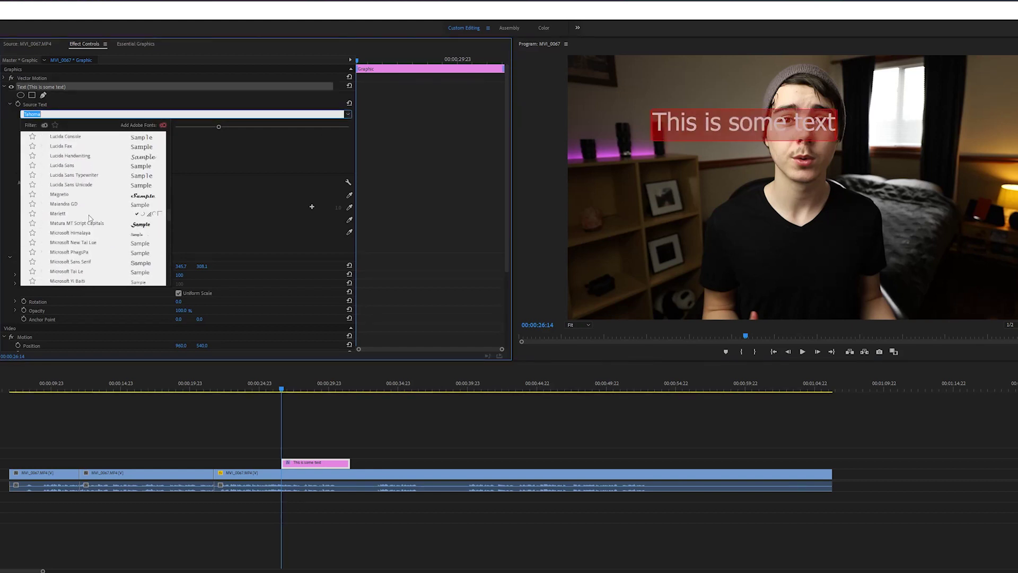
text(Impact)
key(Return)
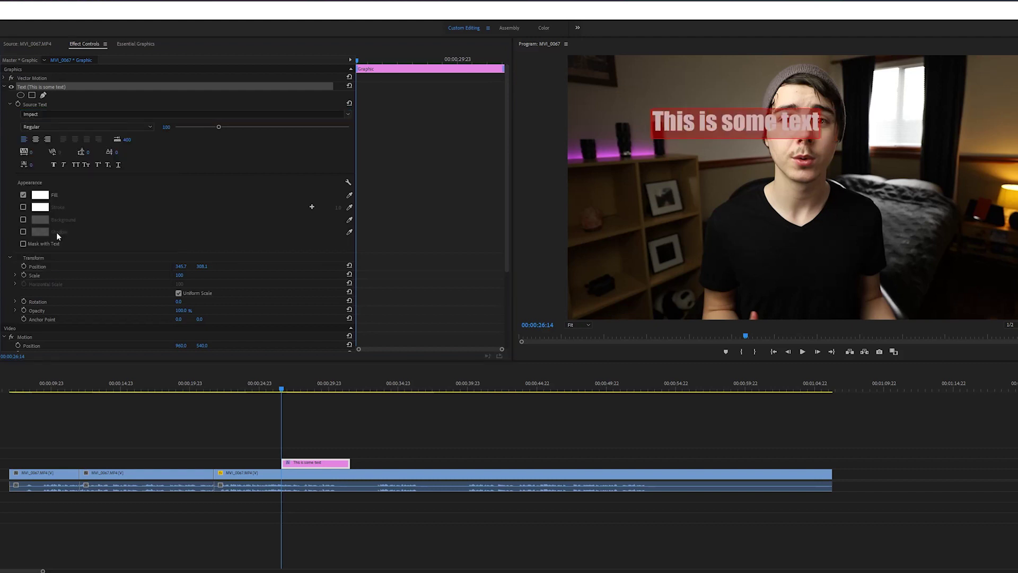
Step: Enable a stroke on the text and set its colour to black
click(23, 207)
click(40, 207)
click(411, 353)
click(597, 241)
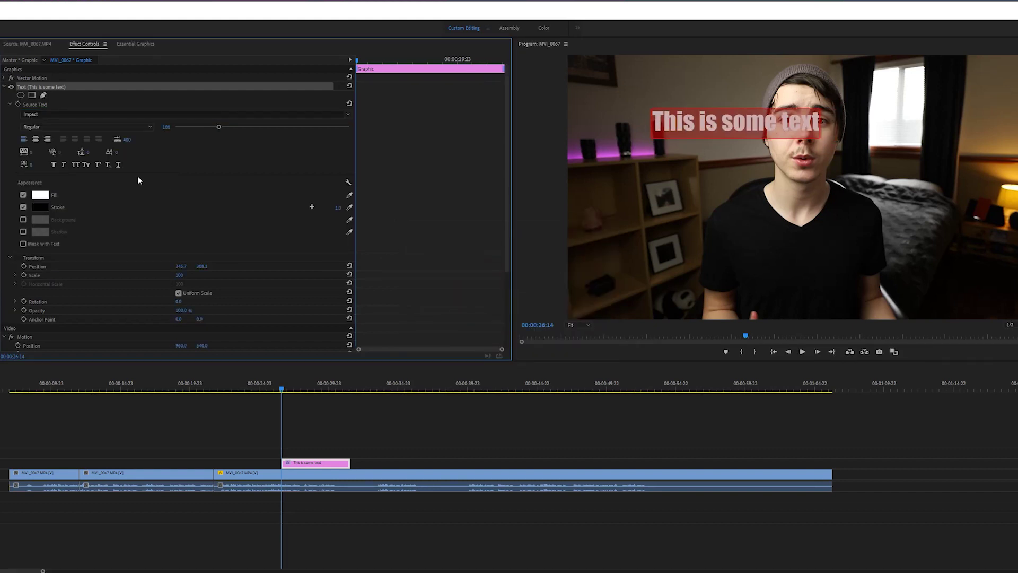
Step: Centre-align the text at font size 57 and adjust its horizontal position
click(36, 139)
drag(166, 126, 125, 192)
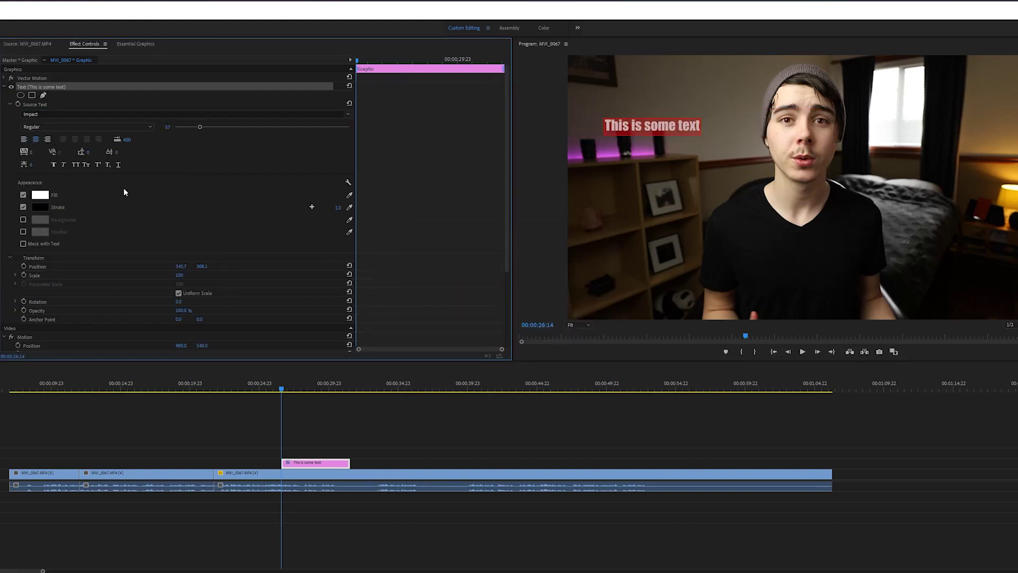
drag(180, 267, 206, 275)
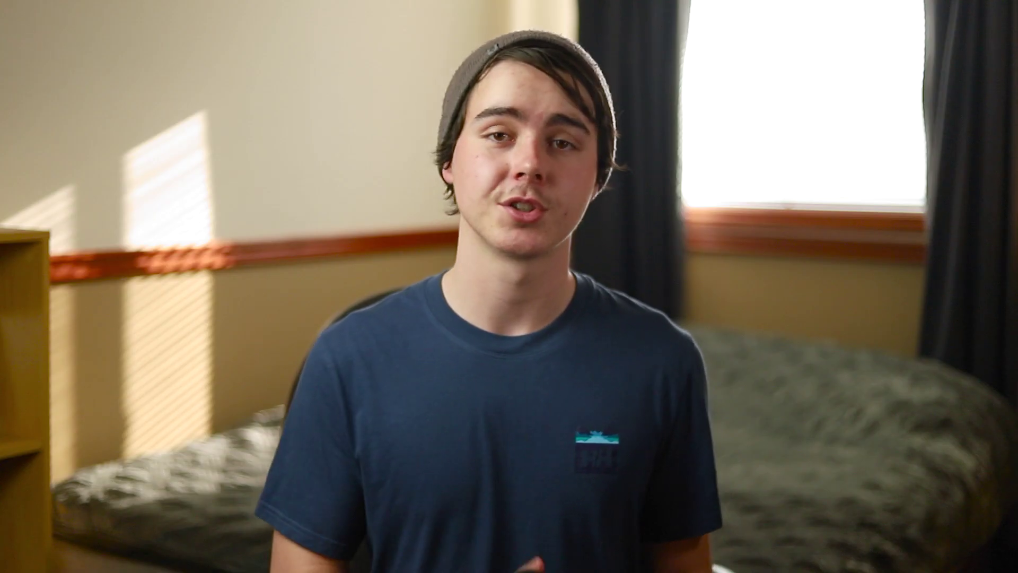